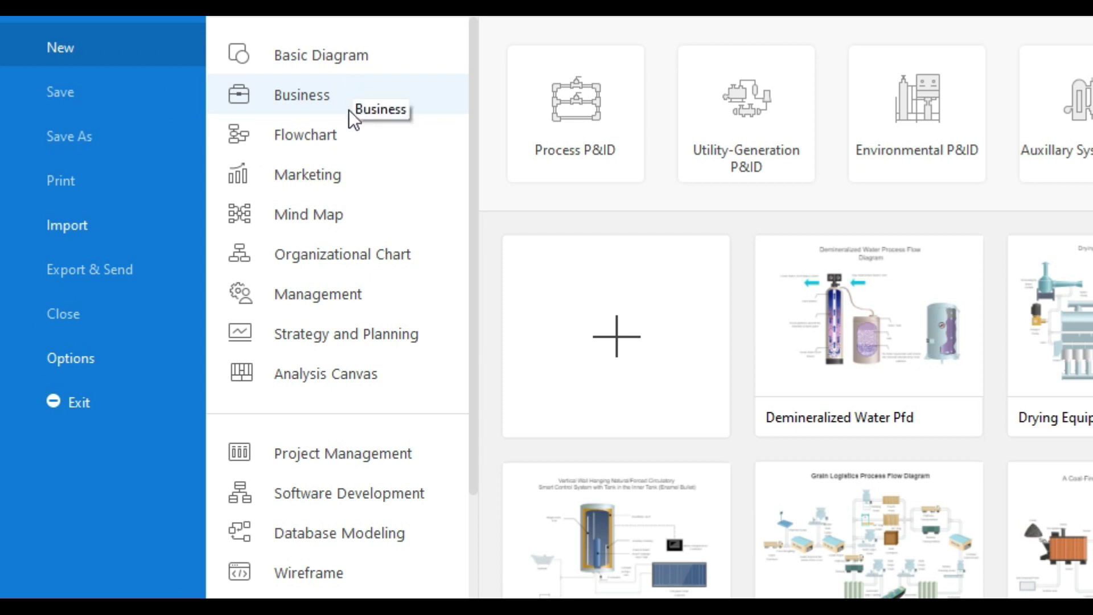
# - Scroll the New page's category list and select Electrical Engineering
pyautogui.scroll(-2, 328, 300)
pyautogui.scroll(-2, 328, 301)
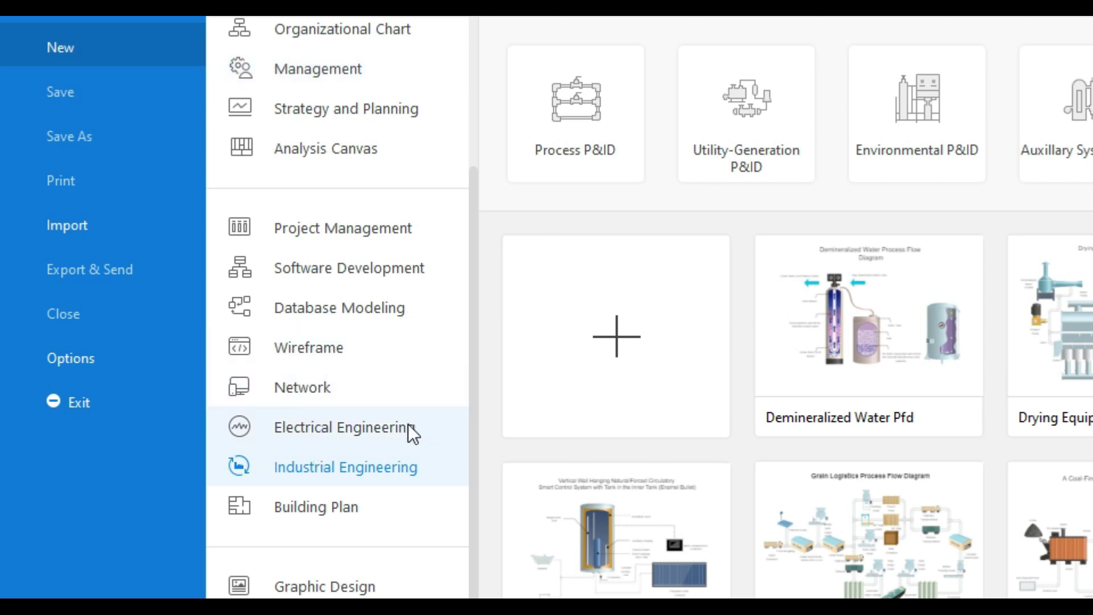
pyautogui.click(306, 422)
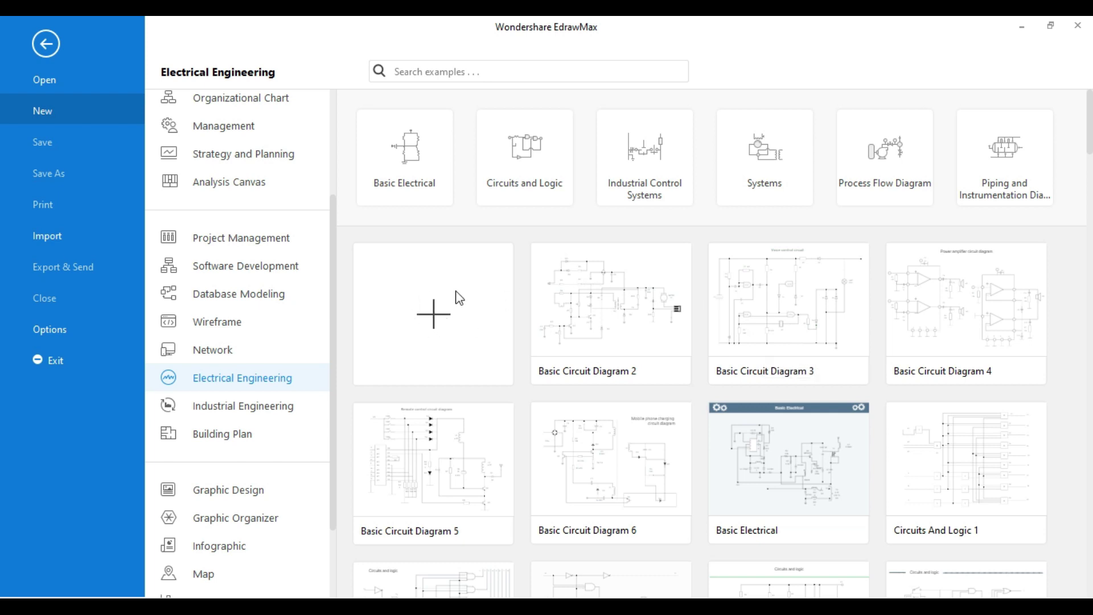
# - Start a blank drawing and place the half-black coil rectangle on the canvas
pyautogui.click(470, 311)
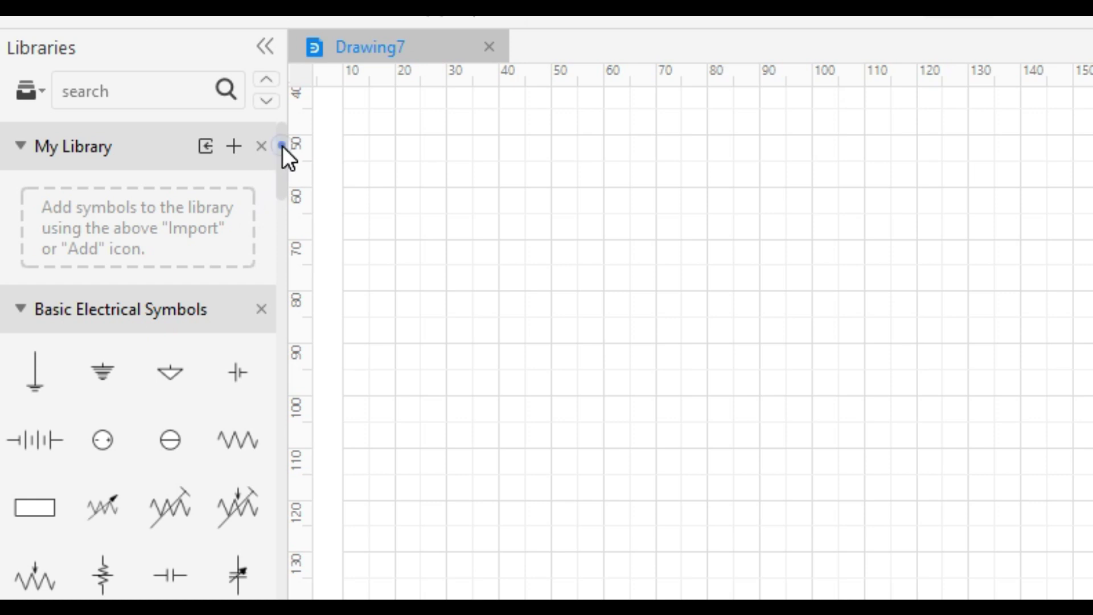
pyautogui.moveTo(282, 146); pyautogui.dragTo(286, 259)
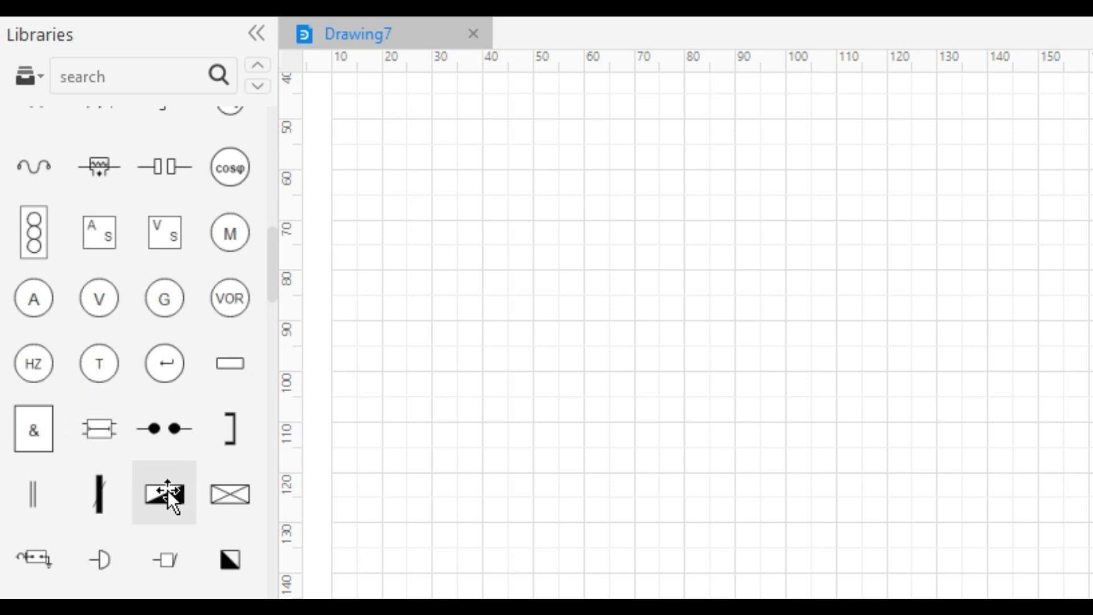
pyautogui.moveTo(165, 494); pyautogui.dragTo(883, 527)
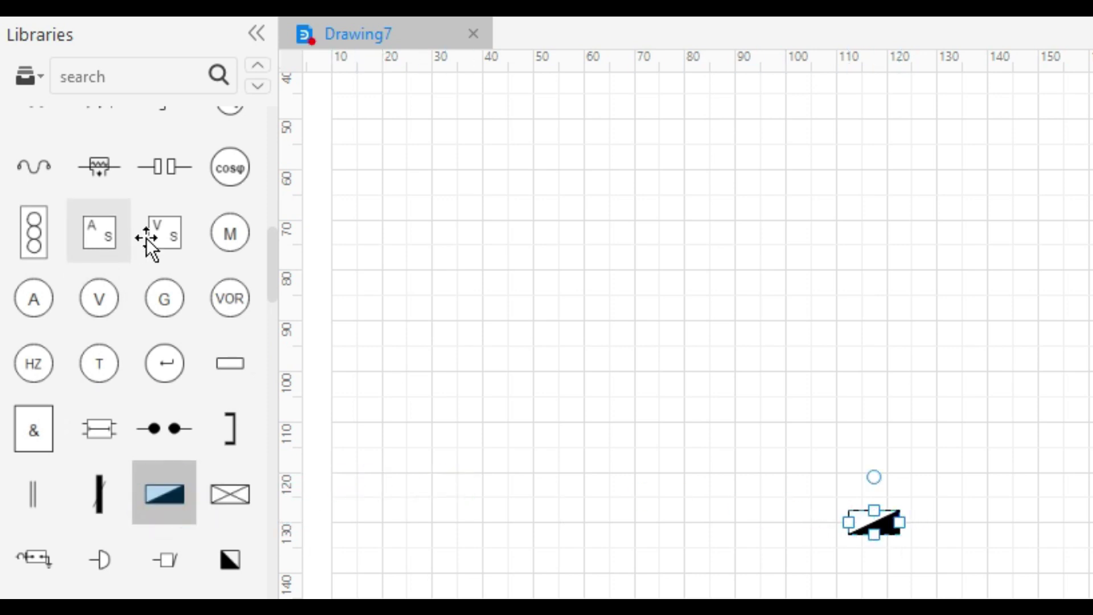
pyautogui.moveTo(271, 274); pyautogui.dragTo(266, 550)
# - Drag switch, pushbutton and contact symbols from the Libraries panel onto the canvas
pyautogui.scroll(-5, 267, 552)
pyautogui.moveTo(166, 197); pyautogui.dragTo(766, 519)
pyautogui.scroll(-5, 183, 476)
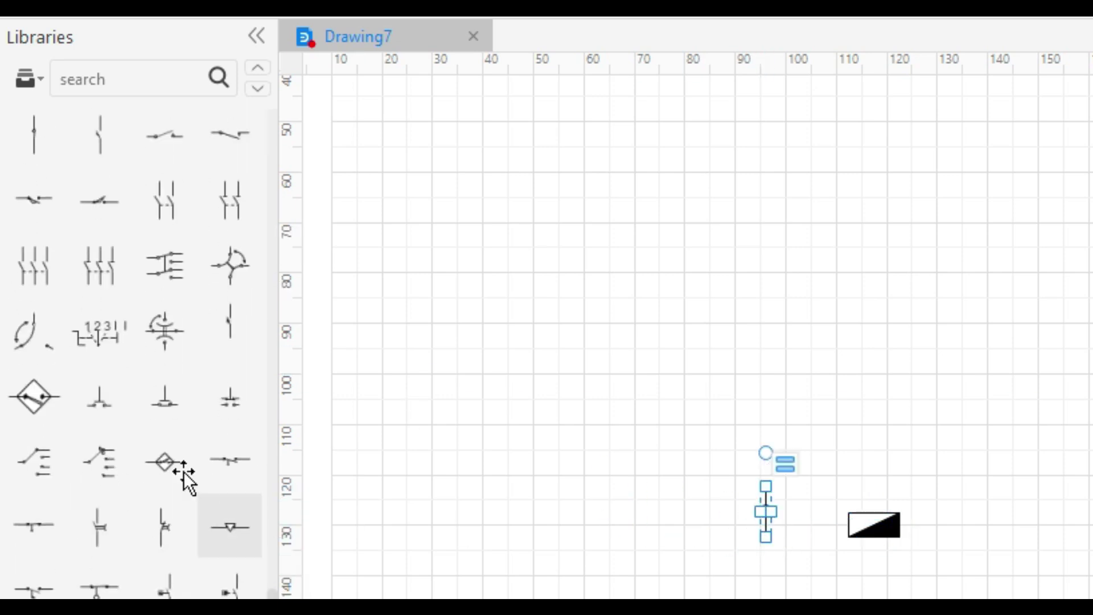
pyautogui.moveTo(99, 396); pyautogui.dragTo(719, 535)
pyautogui.moveTo(164, 398); pyautogui.dragTo(593, 539)
pyautogui.moveTo(98, 589); pyautogui.dragTo(746, 569)
pyautogui.scroll(5, 276, 586)
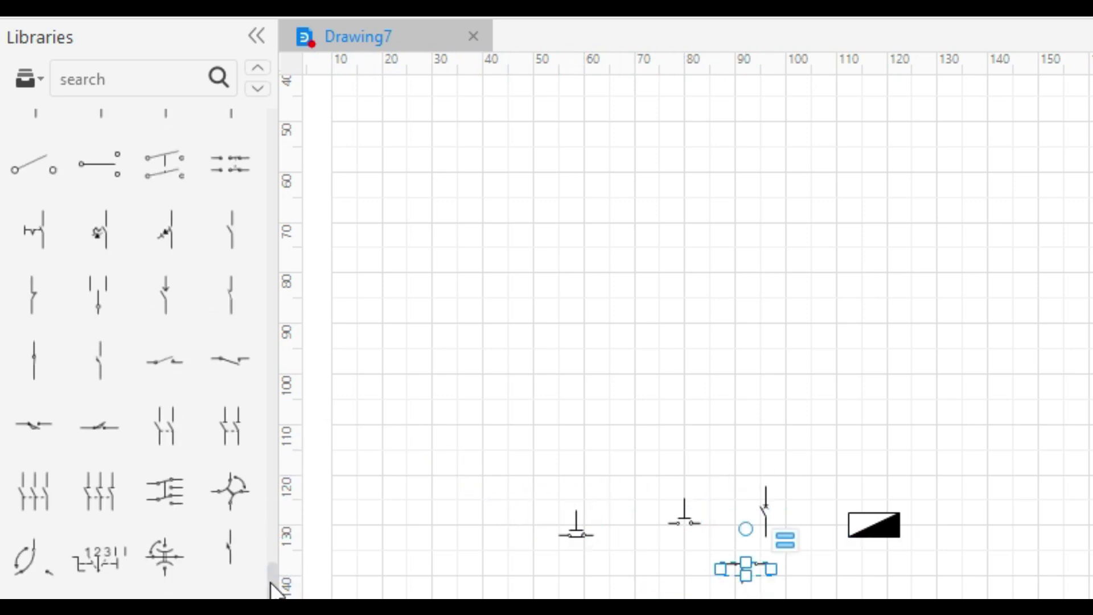
pyautogui.moveTo(230, 293); pyautogui.dragTo(629, 476)
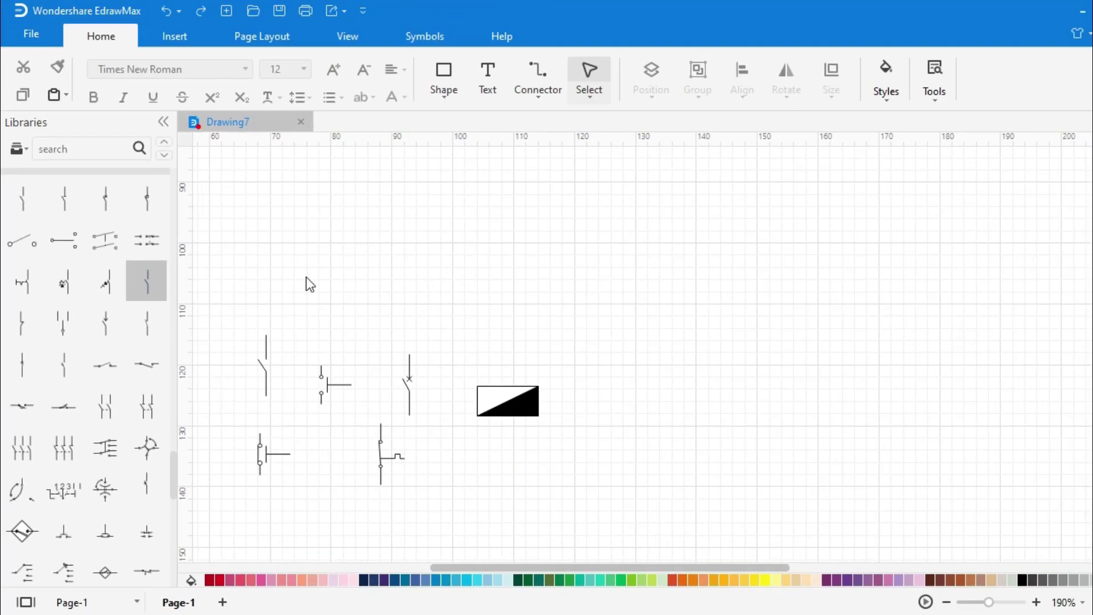
# - Collapse the Libraries panel and move the breaker switch up to start the column
pyautogui.click(168, 120)
pyautogui.click(14, 126)
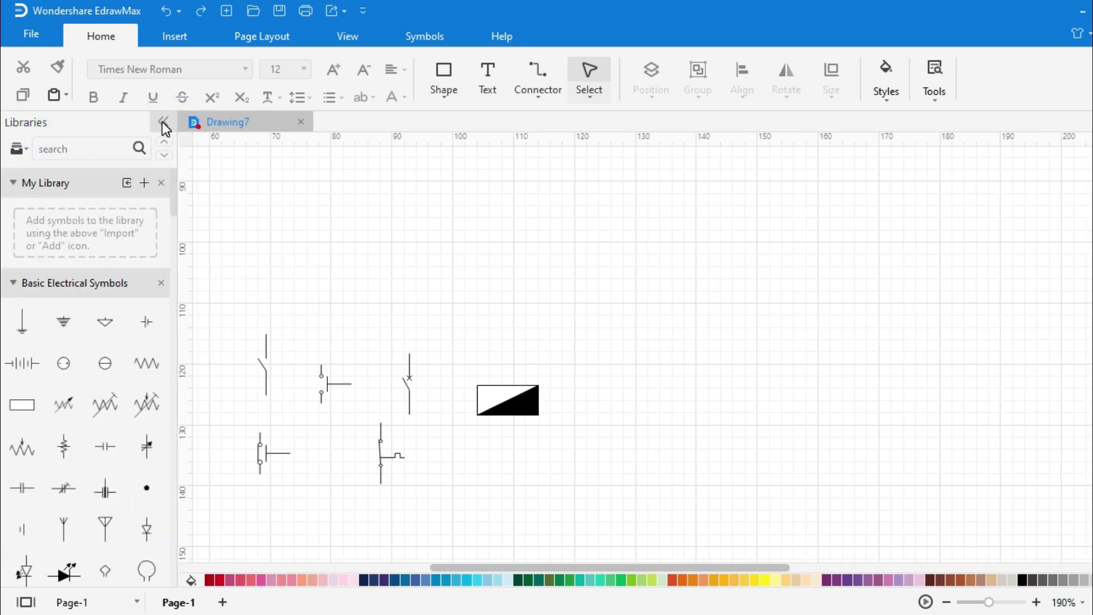
pyautogui.click(163, 123)
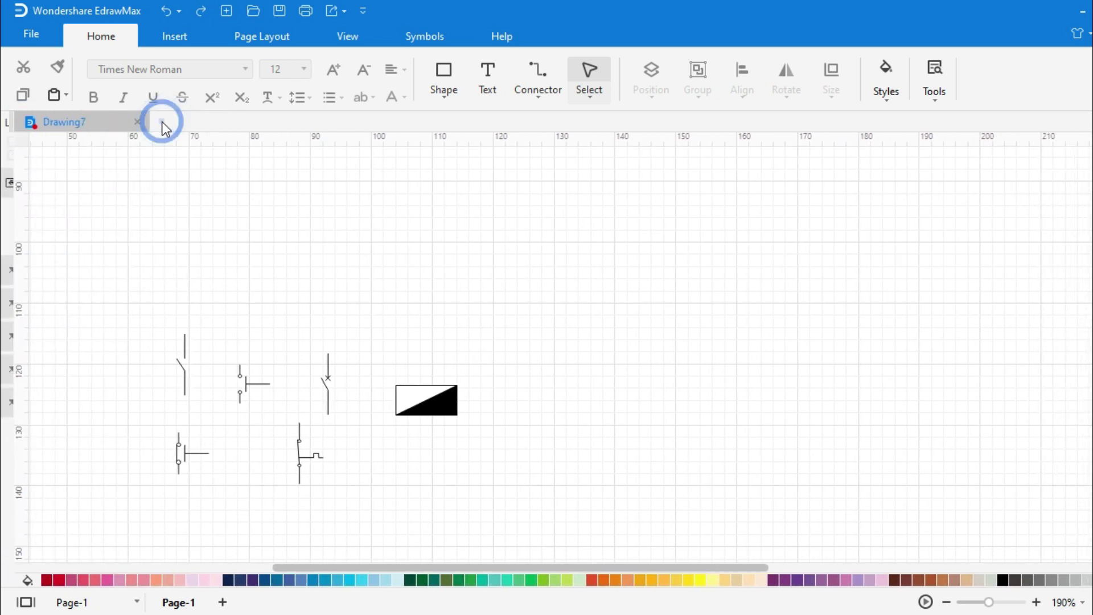
pyautogui.click(320, 384)
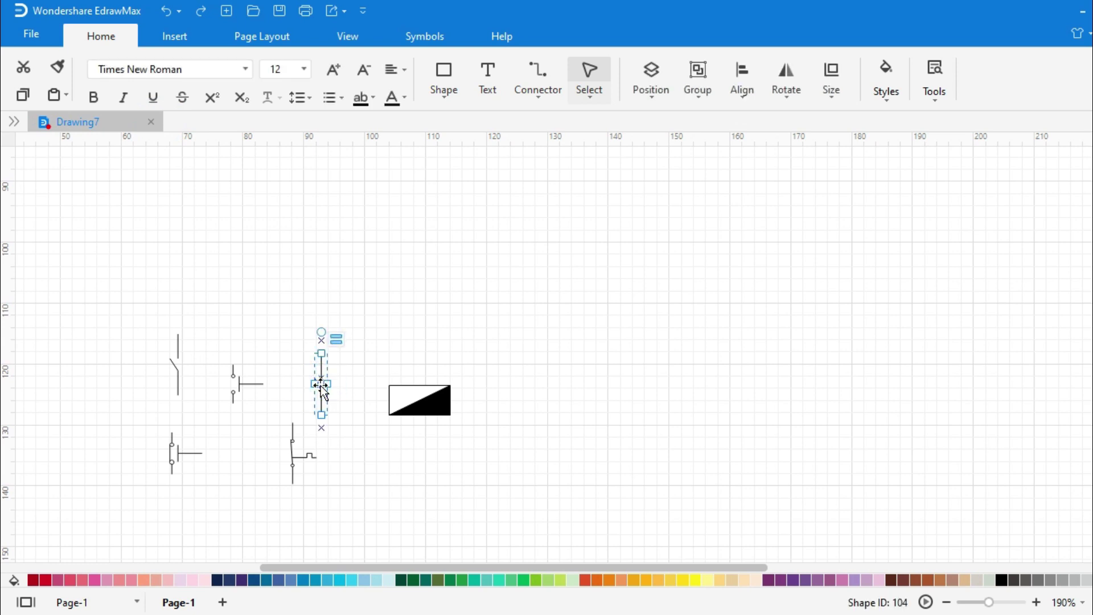
pyautogui.click(395, 334)
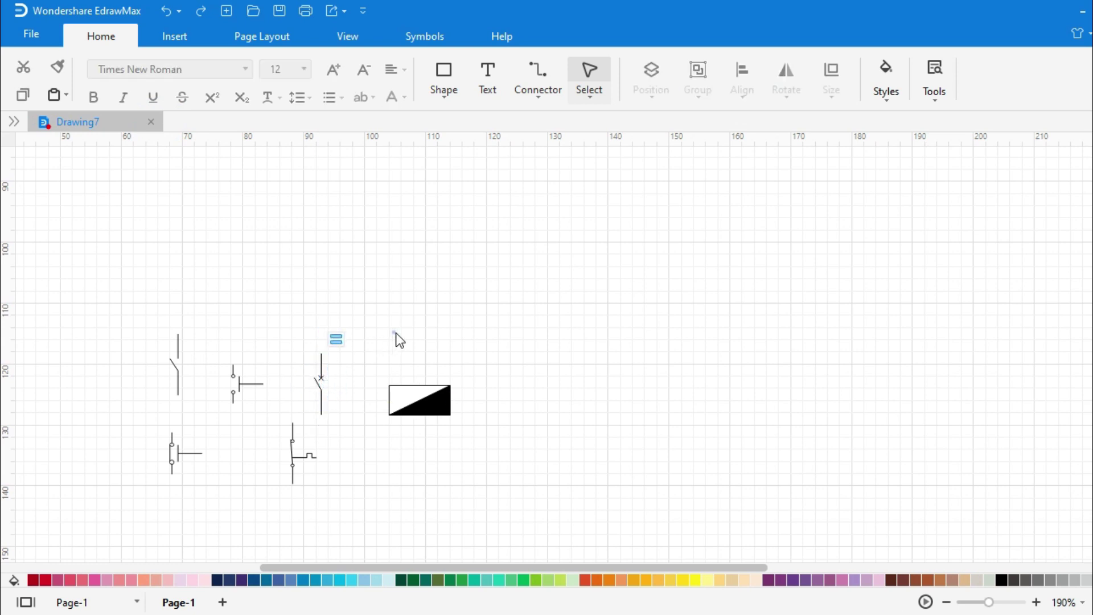
pyautogui.click(322, 378)
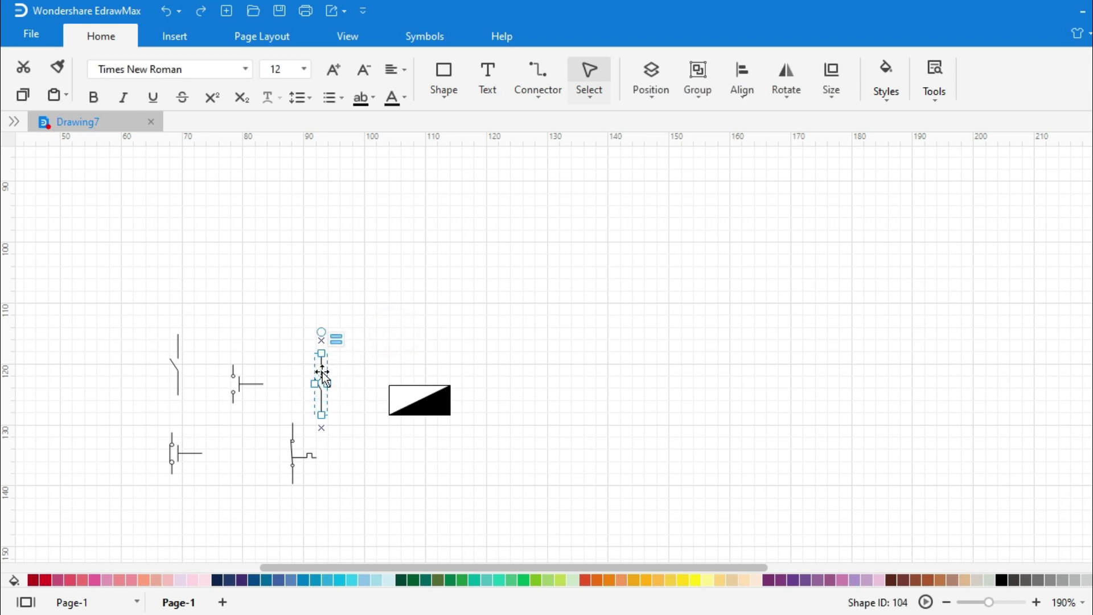
pyautogui.moveTo(323, 376); pyautogui.dragTo(548, 199)
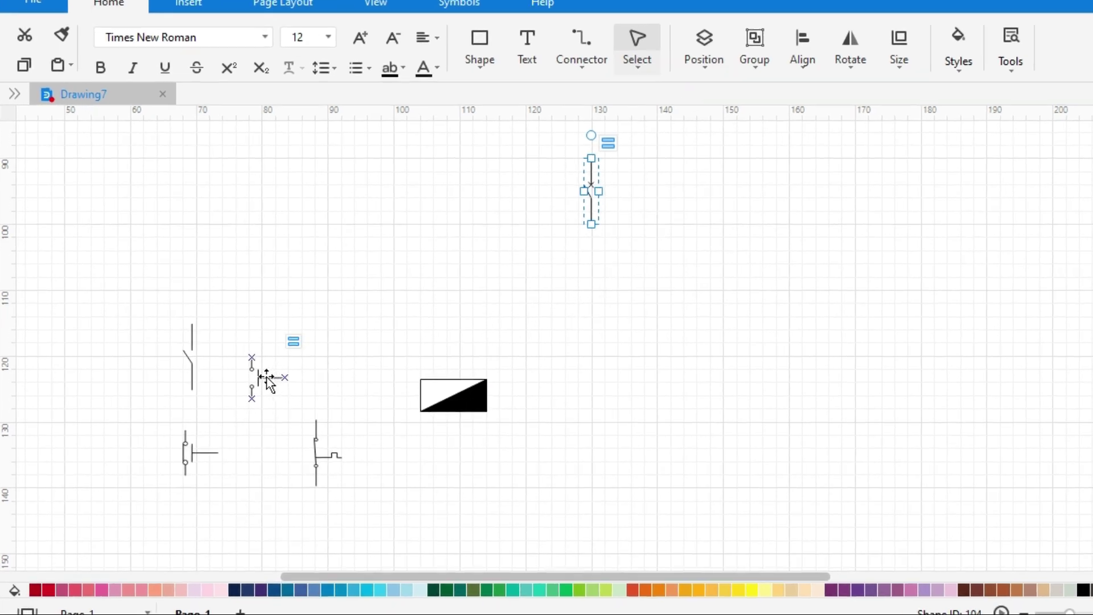
# - Stack the overload contact, both pushbuttons, the contact and the coil rectangle below the breaker
pyautogui.moveTo(407, 456); pyautogui.dragTo(763, 219)
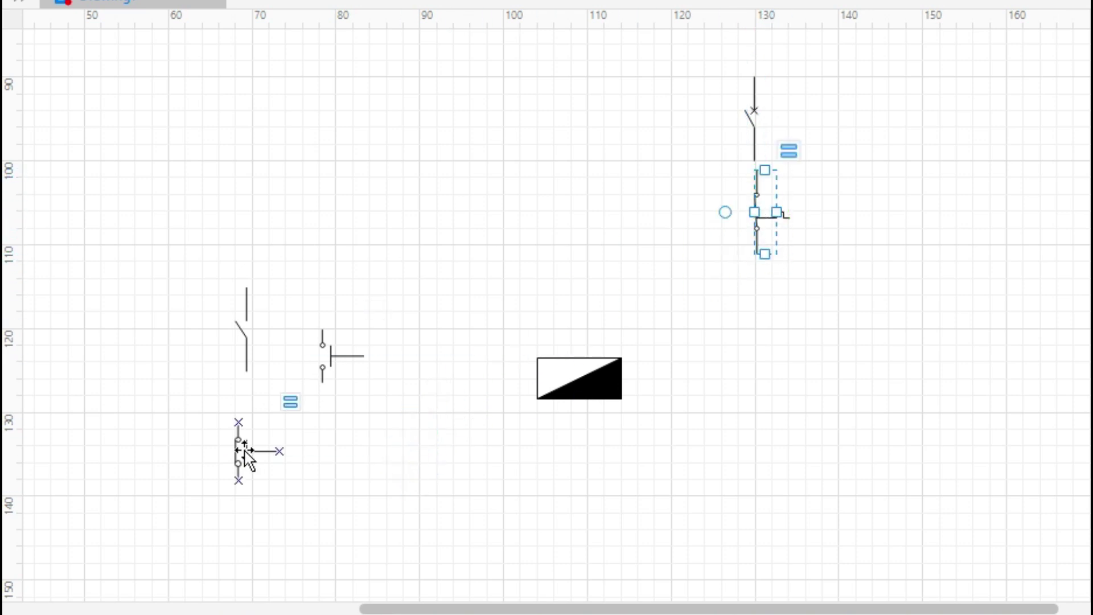
pyautogui.moveTo(242, 451); pyautogui.dragTo(765, 300)
pyautogui.moveTo(325, 366); pyautogui.dragTo(765, 377)
pyautogui.moveTo(583, 381); pyautogui.dragTo(757, 470)
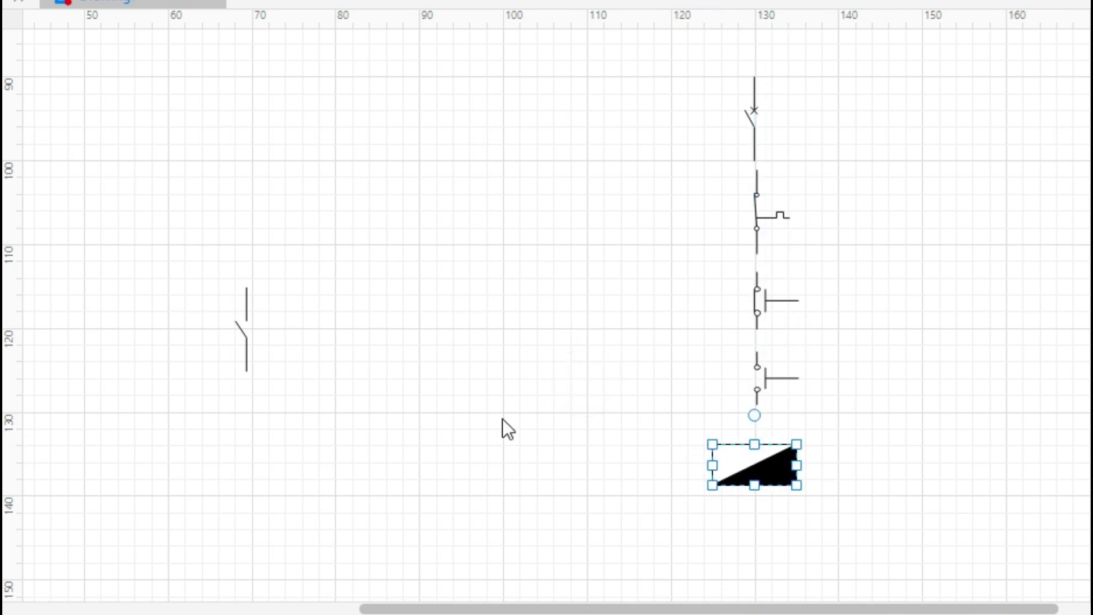
pyautogui.moveTo(244, 327); pyautogui.dragTo(669, 376)
pyautogui.click(606, 395)
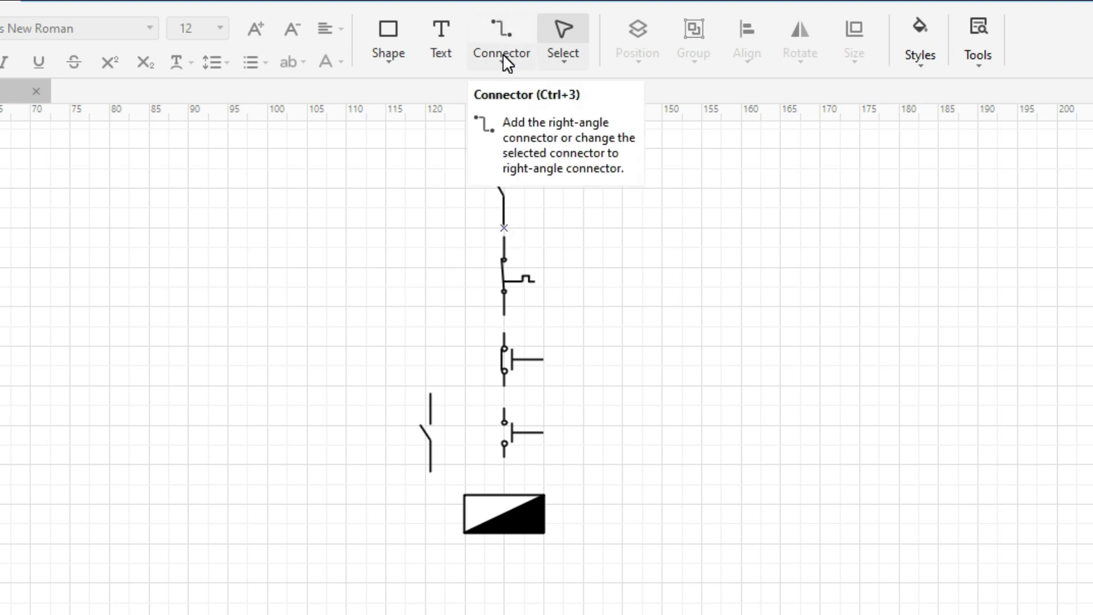
# - Use straight-line connectors to wire the breaker, overload contact and both pushbuttons
pyautogui.click(504, 53)
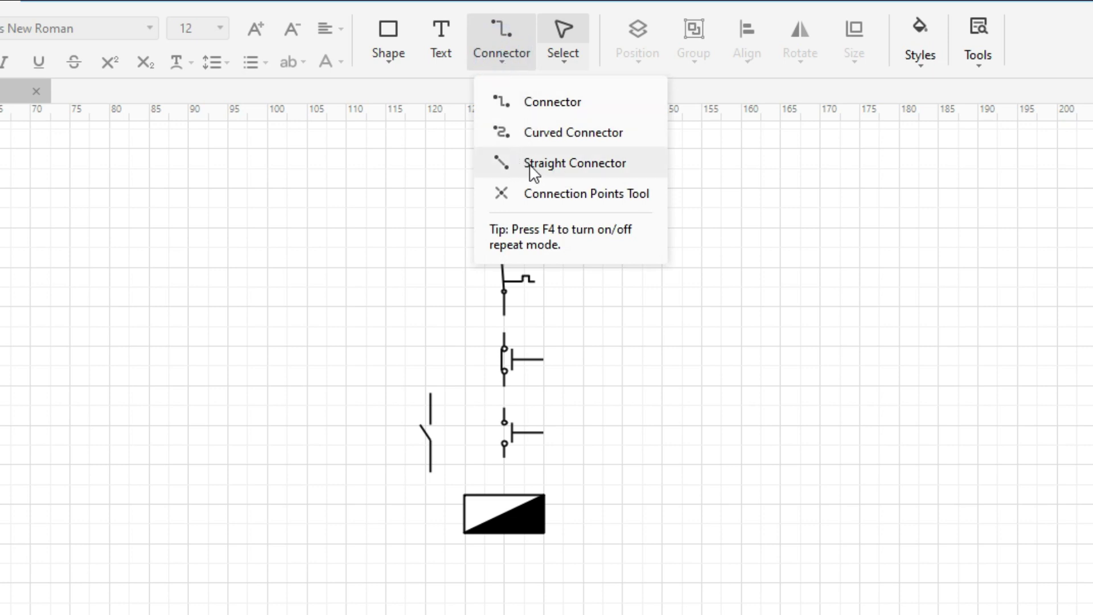
pyautogui.click(545, 166)
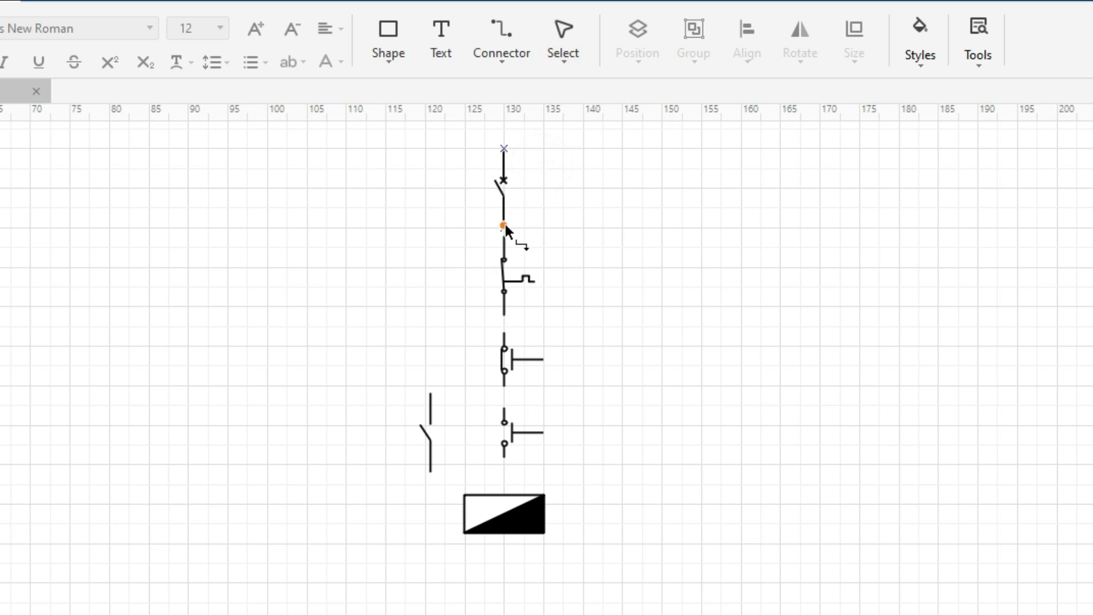
pyautogui.moveTo(505, 226); pyautogui.dragTo(507, 243)
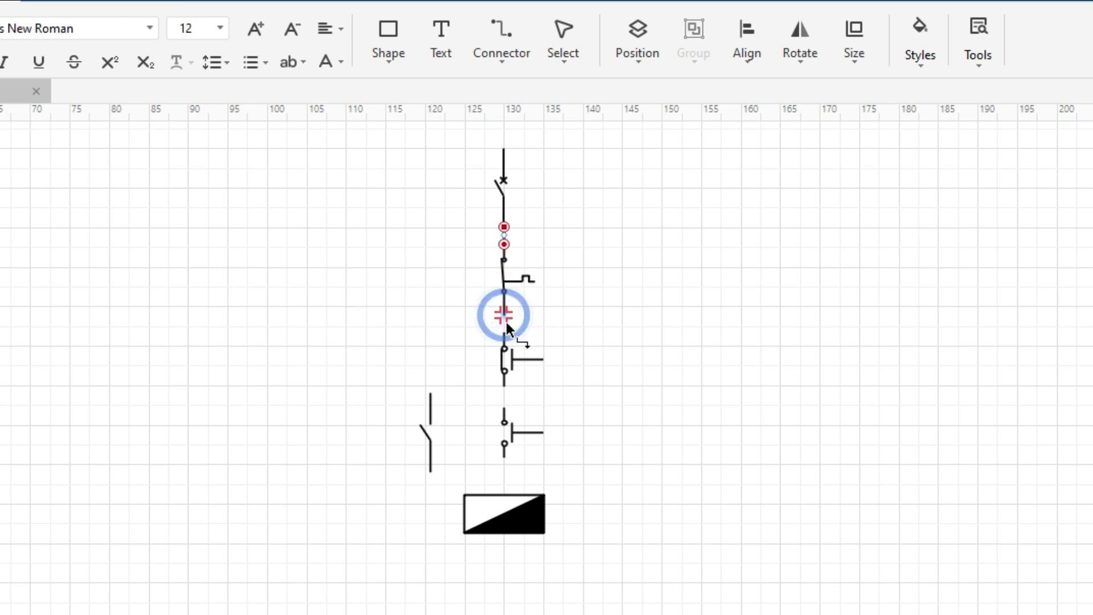
pyautogui.moveTo(507, 322); pyautogui.dragTo(507, 333)
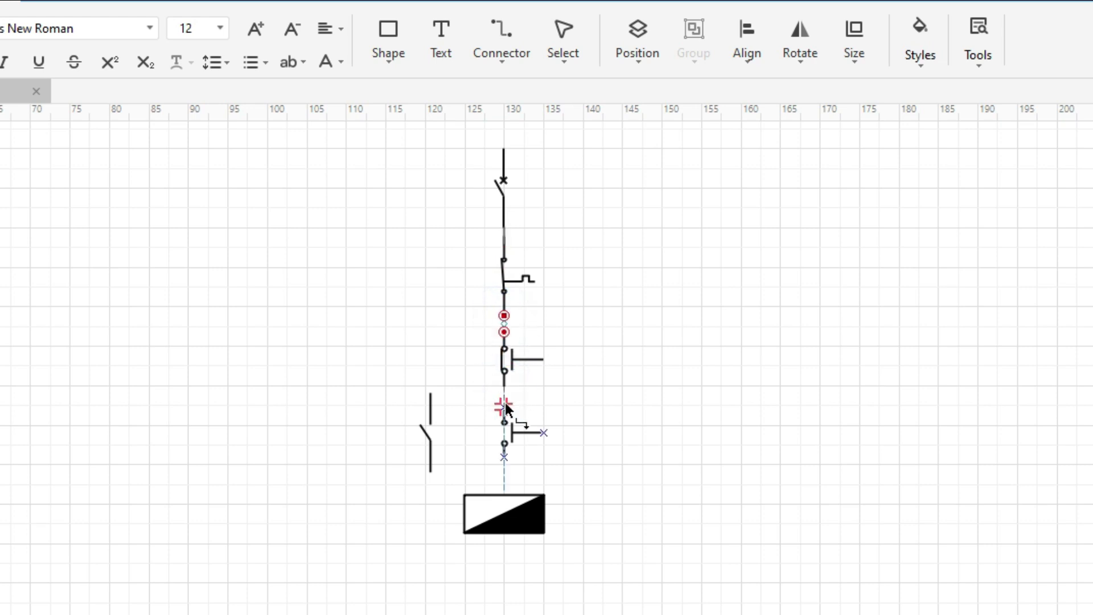
pyautogui.moveTo(505, 408); pyautogui.dragTo(504, 388)
# - Wire the second pushbutton to the coil's top terminal and add a wire below the coil
pyautogui.moveTo(504, 455); pyautogui.dragTo(505, 495)
pyautogui.click(599, 467)
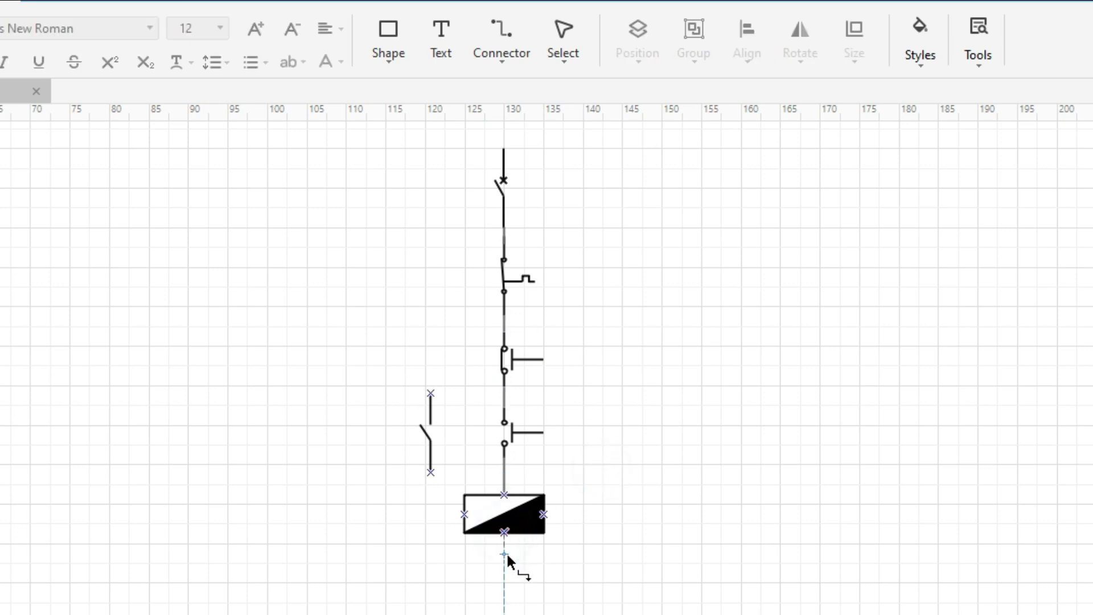
pyautogui.moveTo(504, 587); pyautogui.dragTo(505, 582)
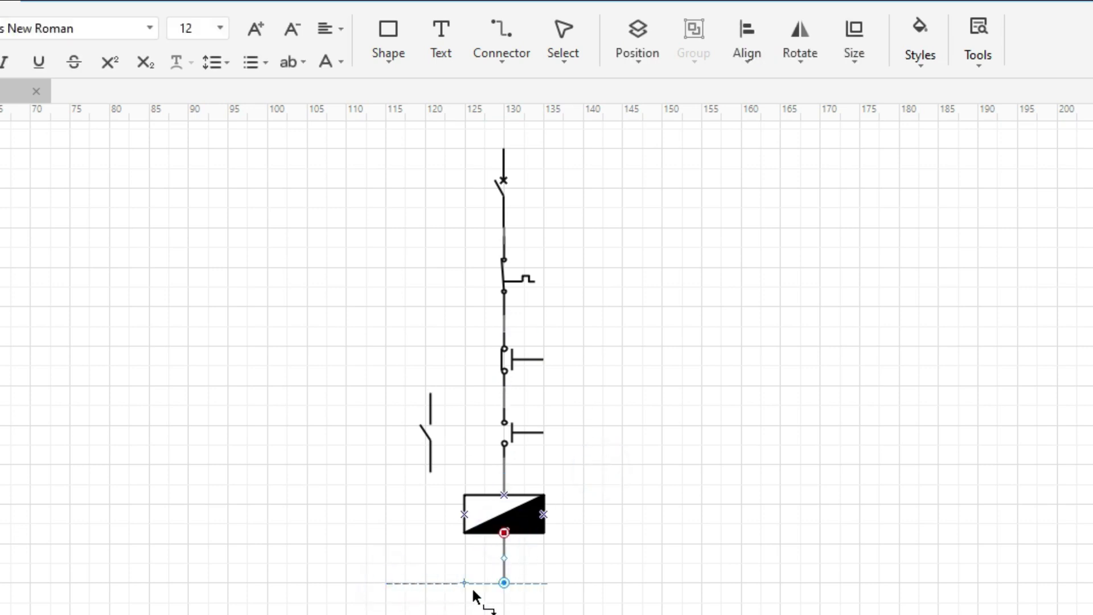
pyautogui.click(677, 514)
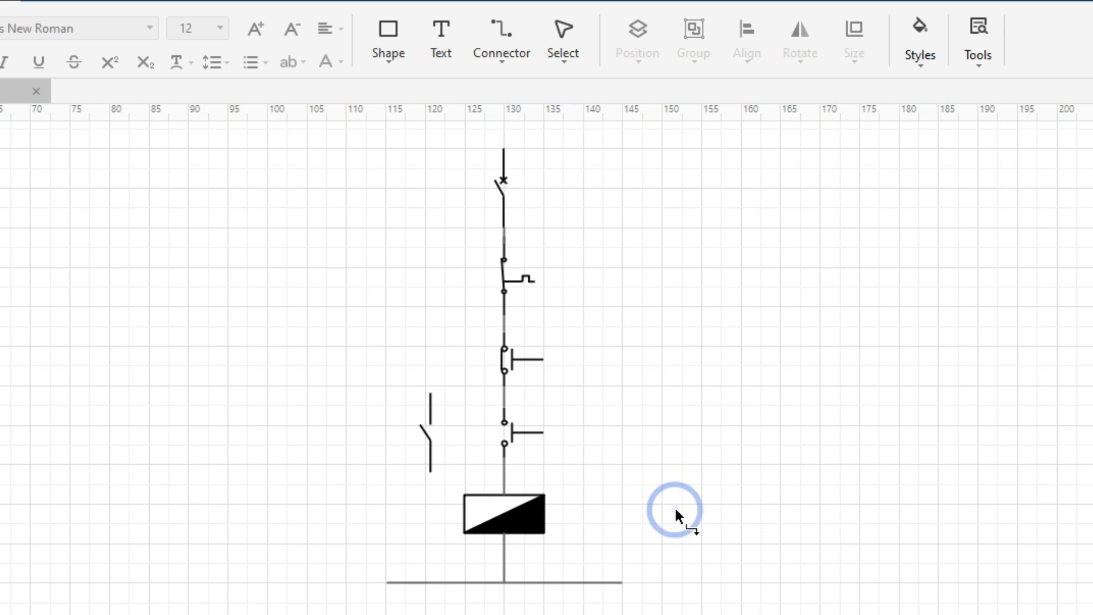
pyautogui.click(504, 132)
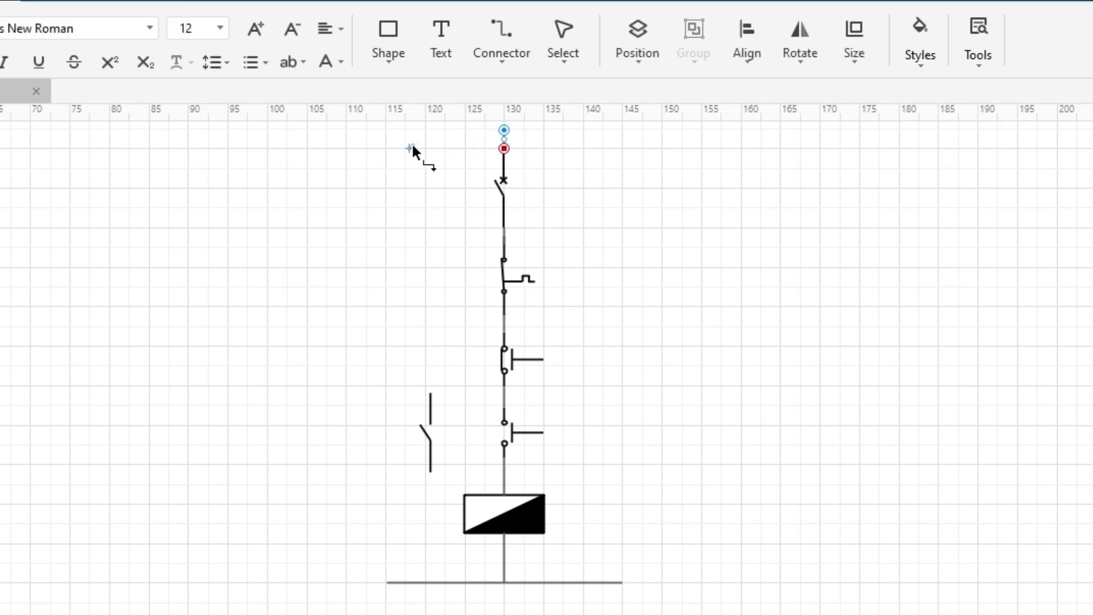
pyautogui.click(407, 135)
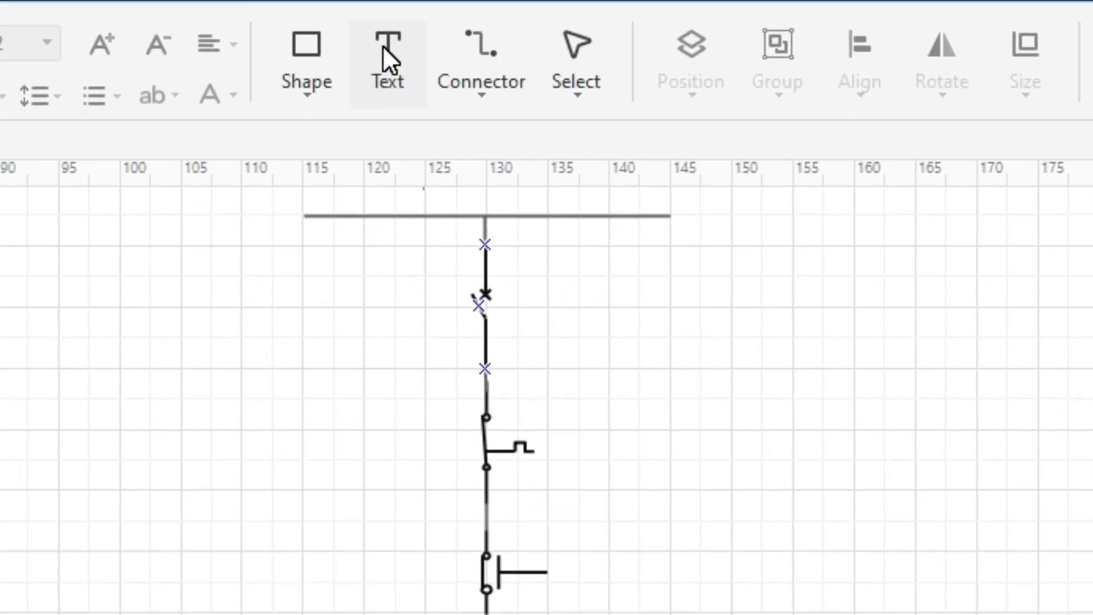
# - Add text labels MCB, OLR and STOP beside their symbols
pyautogui.click(443, 32)
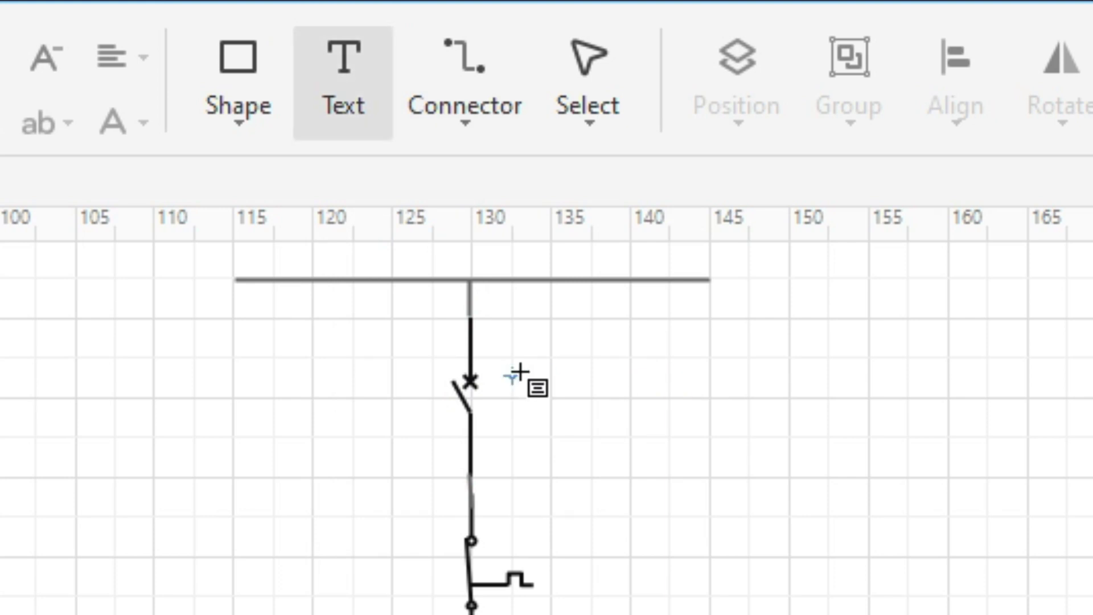
pyautogui.moveTo(514, 367); pyautogui.dragTo(793, 434)
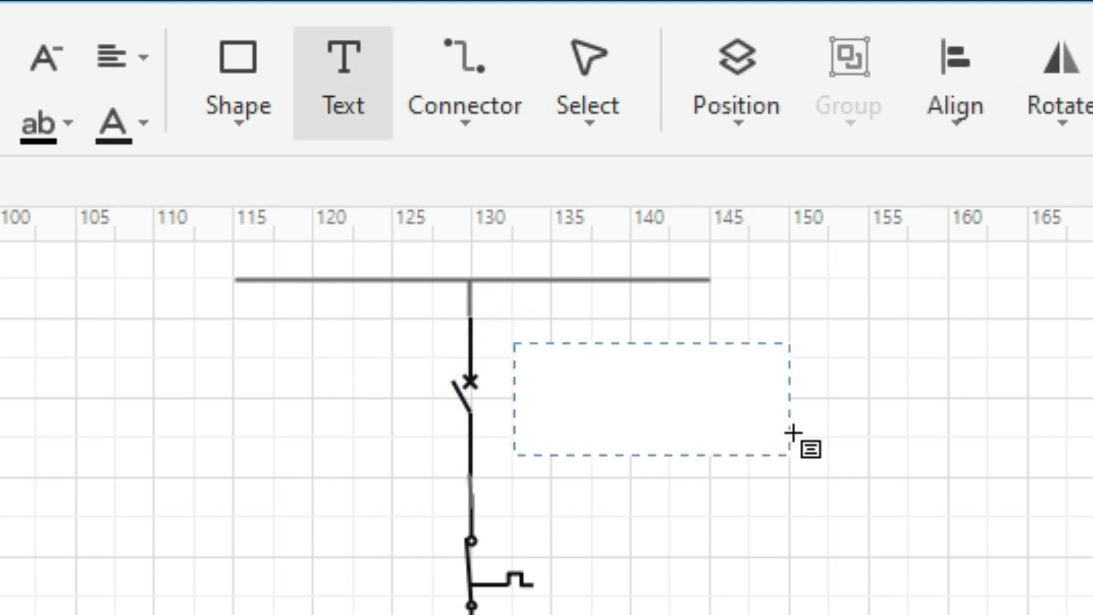
pyautogui.write('MC')
pyautogui.write('B')
pyautogui.moveTo(574, 516); pyautogui.dragTo(951, 614)
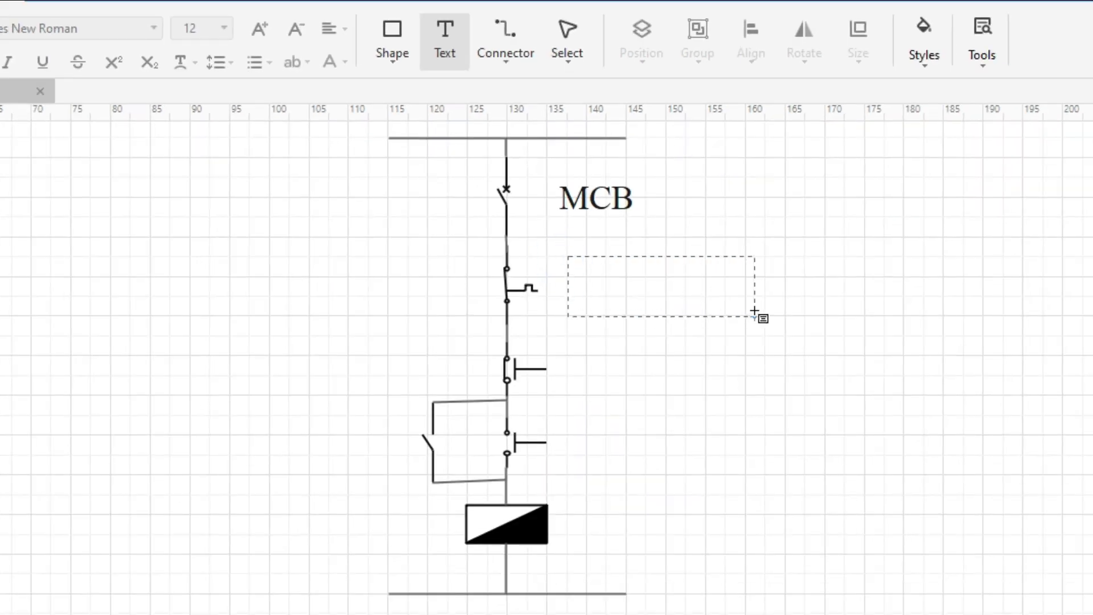
pyautogui.write('OLR')
pyautogui.moveTo(584, 361); pyautogui.dragTo(750, 407)
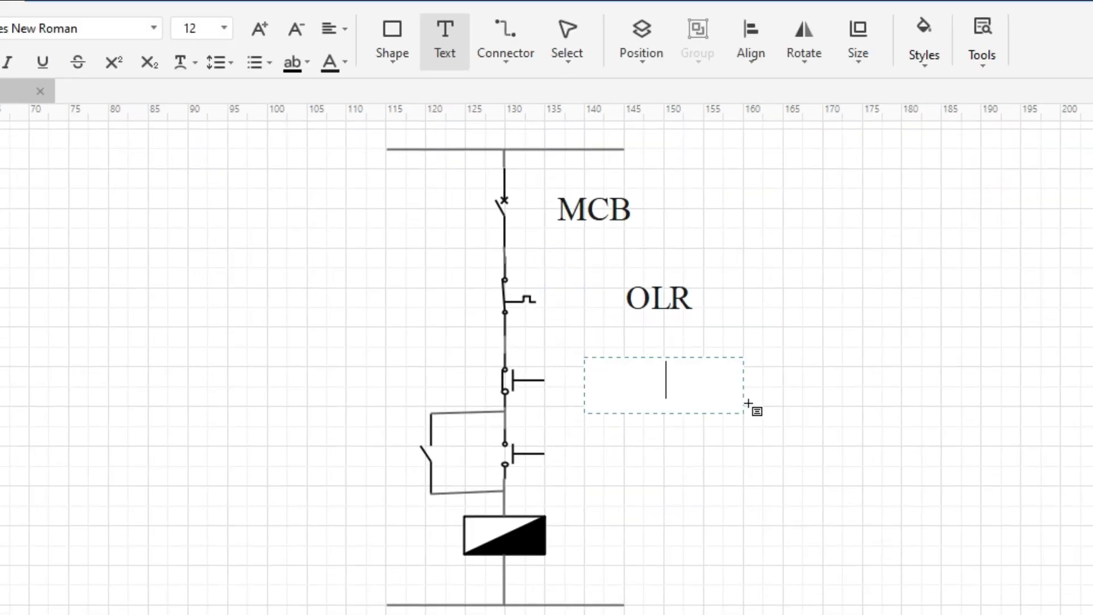
pyautogui.write('STOP')
# - Add START, K1 and 'K1, HOLDING' labels beside their symbols
pyautogui.moveTo(597, 422); pyautogui.dragTo(785, 473)
pyautogui.write('START')
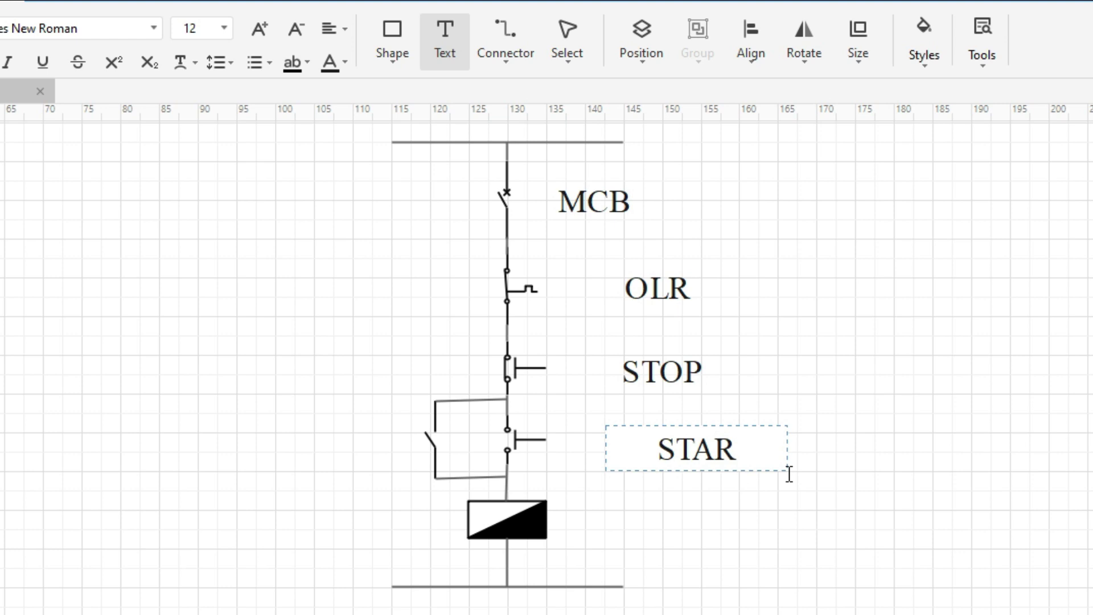
pyautogui.click(593, 499)
pyautogui.moveTo(593, 499); pyautogui.dragTo(812, 550)
pyautogui.write('K1')
pyautogui.moveTo(205, 404); pyautogui.dragTo(403, 463)
pyautogui.write('K1, HOLDING')
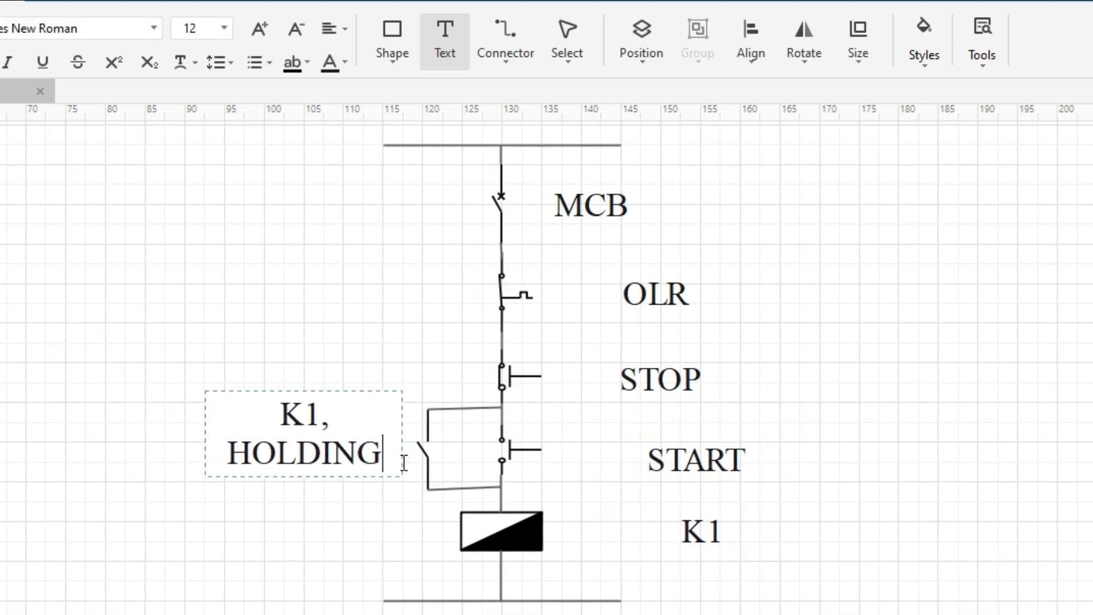
pyautogui.hotkey('ctrl', 'a')
# - Set the K1, HOLDING, MCB and OLR labels to font size 6
pyautogui.click(224, 28)
pyautogui.click(195, 68)
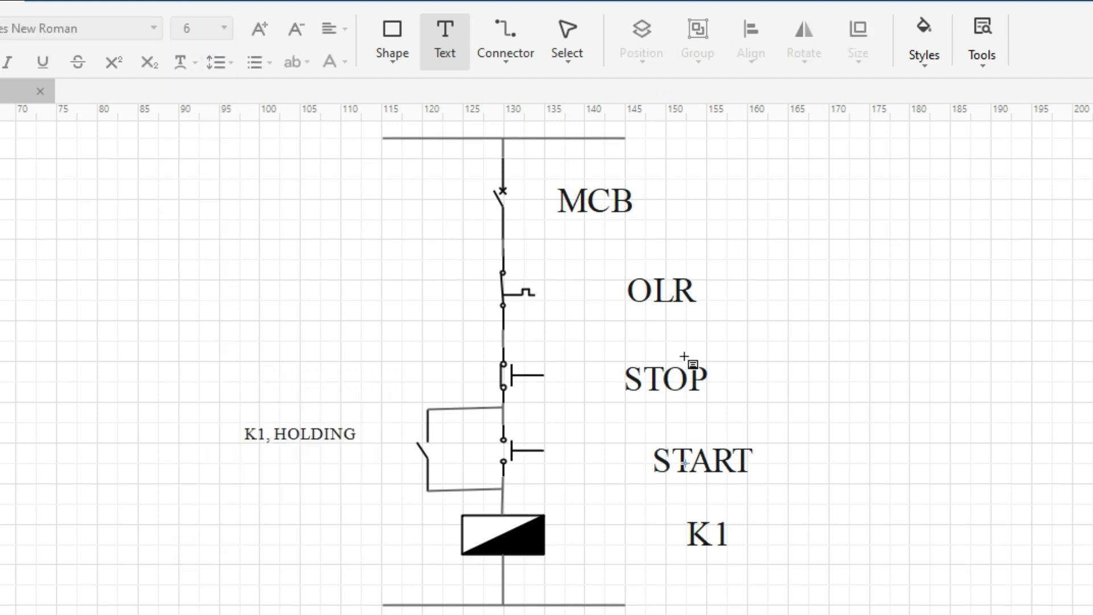
pyautogui.click(567, 40)
pyautogui.click(595, 208)
pyautogui.click(224, 28)
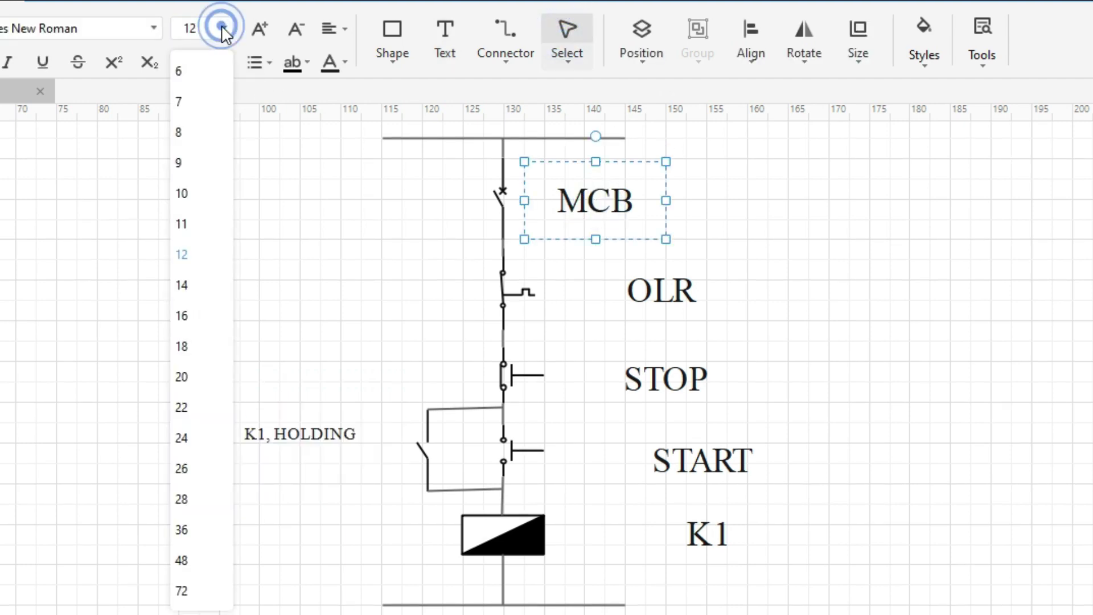
pyautogui.click(194, 68)
pyautogui.click(639, 272)
pyautogui.click(224, 28)
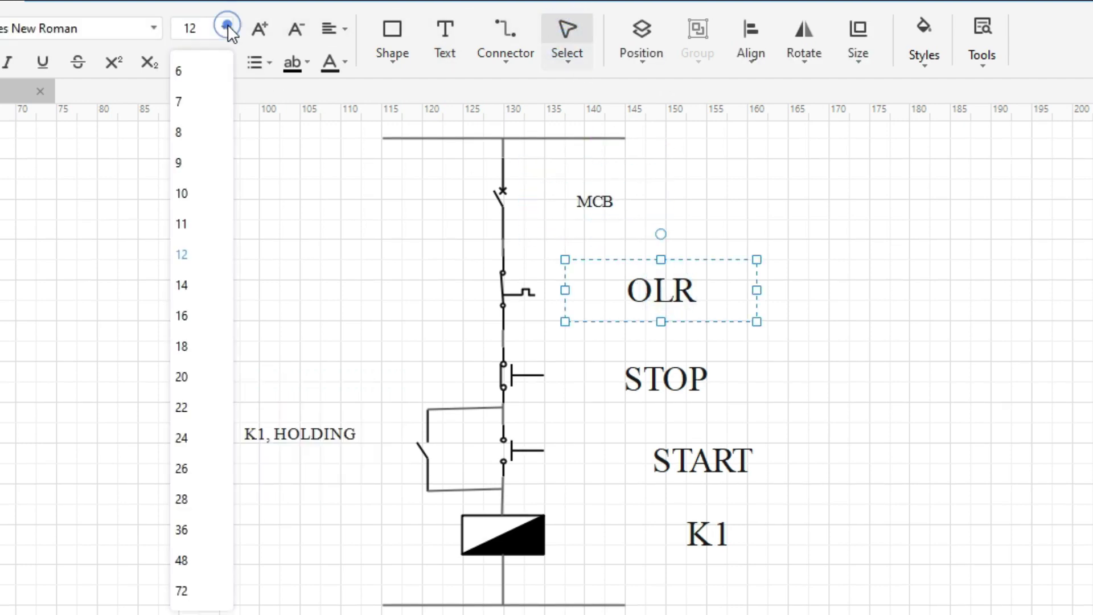
pyautogui.click(179, 70)
# - Set the STOP, START and K1 labels to font size 6
pyautogui.click(666, 378)
pyautogui.click(221, 29)
pyautogui.click(180, 71)
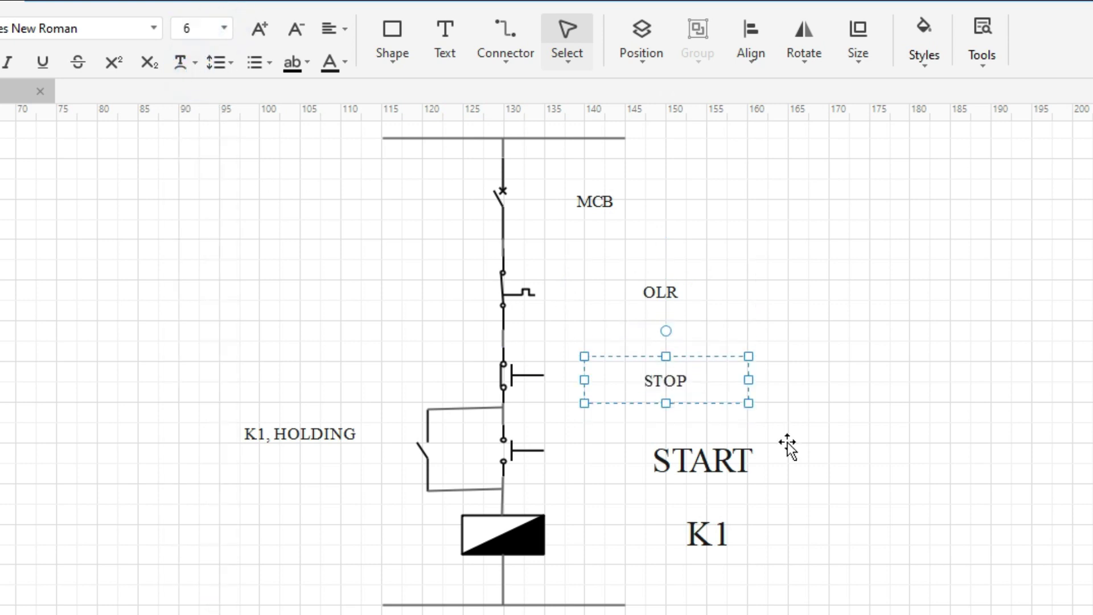
pyautogui.click(703, 460)
pyautogui.click(224, 28)
pyautogui.click(179, 70)
pyautogui.click(704, 532)
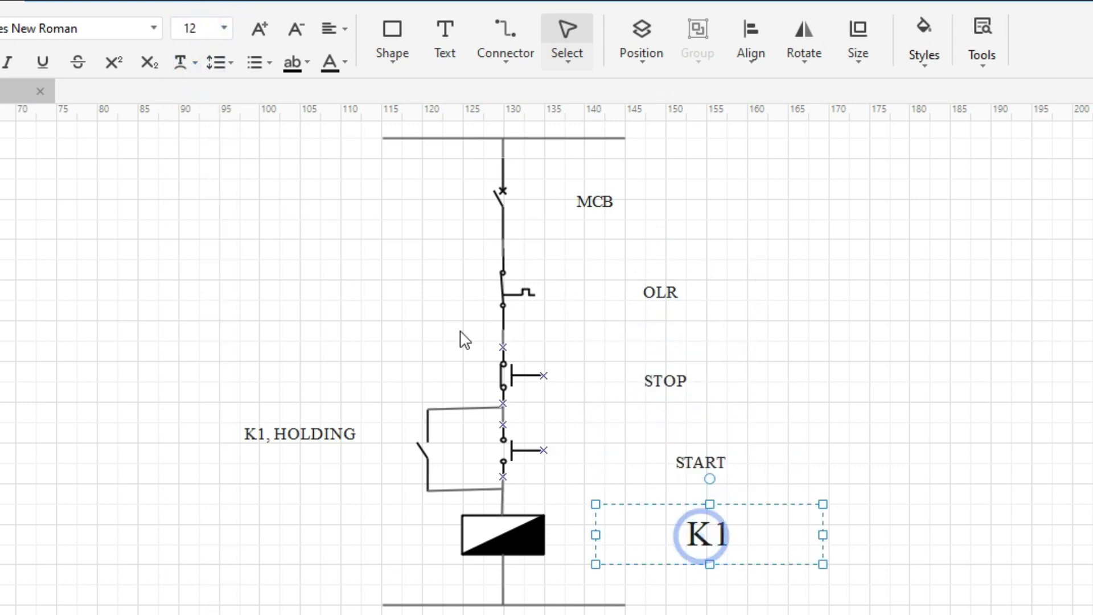
pyautogui.click(223, 28)
pyautogui.click(179, 71)
# - Move the K1 HOLDING, MCB, OLR, STOP, START and K1 labels beside their symbols
pyautogui.click(307, 436)
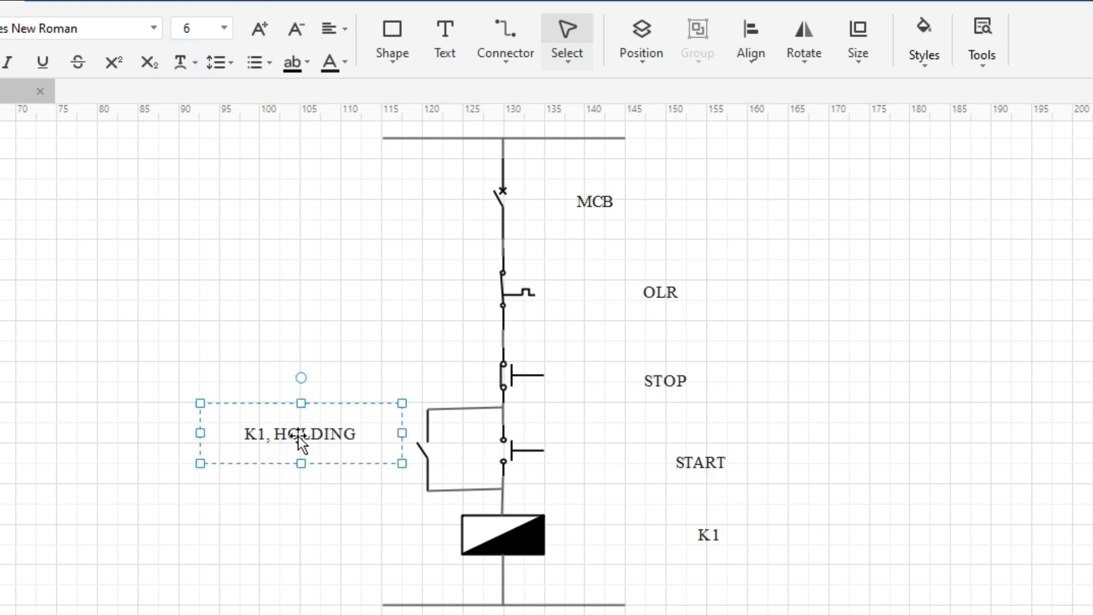
pyautogui.moveTo(298, 436); pyautogui.dragTo(338, 450)
pyautogui.click(592, 203)
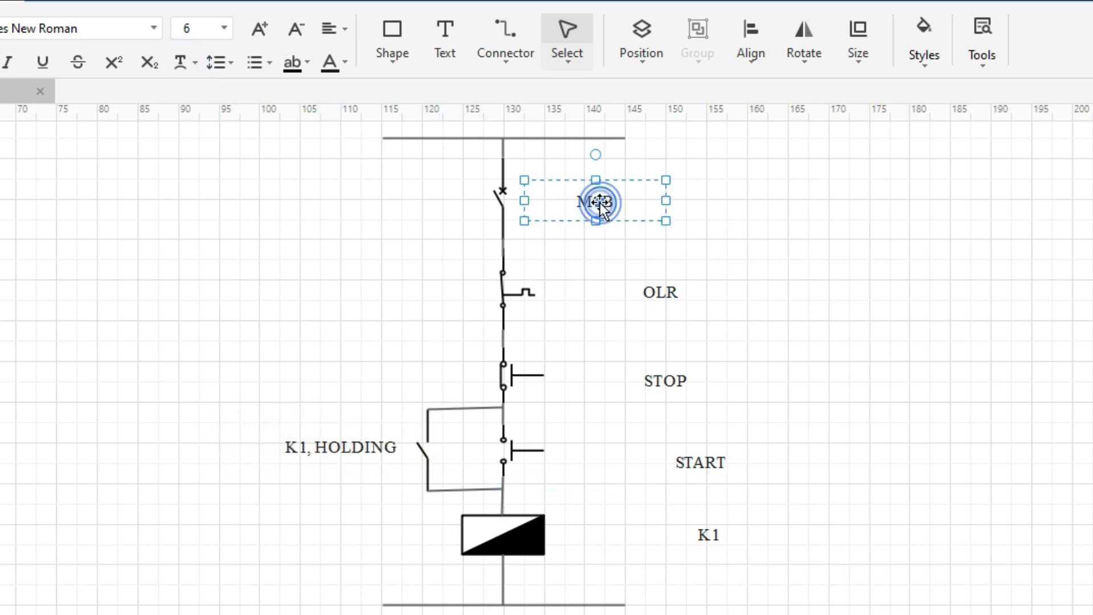
pyautogui.moveTo(593, 203)
pyautogui.mouseDown()
pyautogui.moveTo(576, 210)
pyautogui.moveTo(581, 200)
pyautogui.mouseUp()
pyautogui.moveTo(674, 295); pyautogui.dragTo(595, 293)
pyautogui.moveTo(663, 381); pyautogui.dragTo(593, 375)
pyautogui.moveTo(701, 462); pyautogui.dragTo(595, 447)
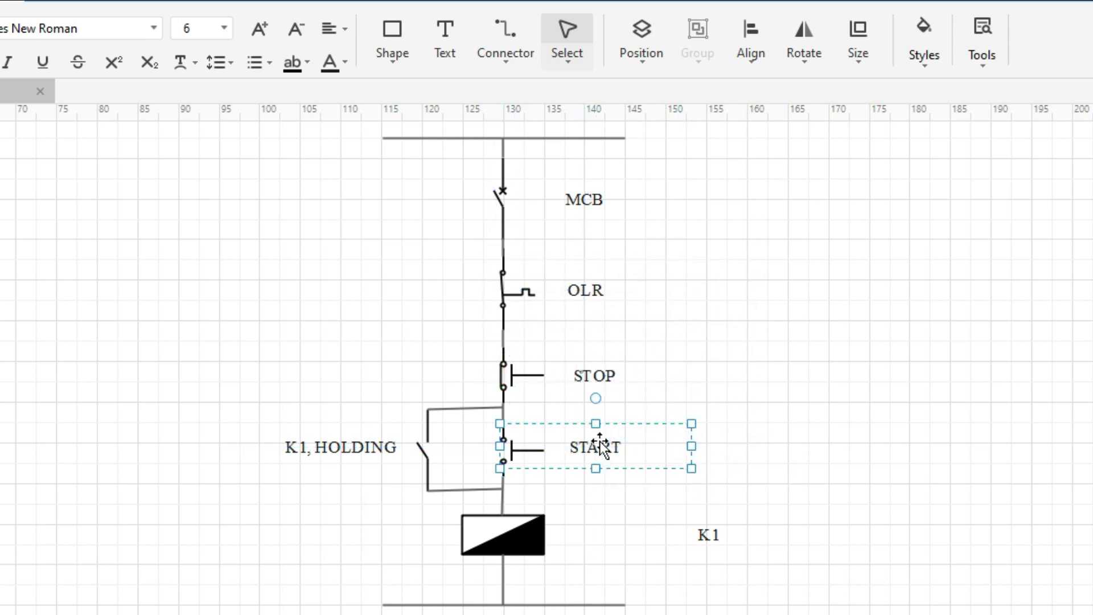
pyautogui.moveTo(709, 535); pyautogui.dragTo(585, 535)
pyautogui.click(921, 413)
# - Add a PHASE label at the left end of the top supply line
pyautogui.hotkey('ctrl', '2')
pyautogui.write('PHASE')
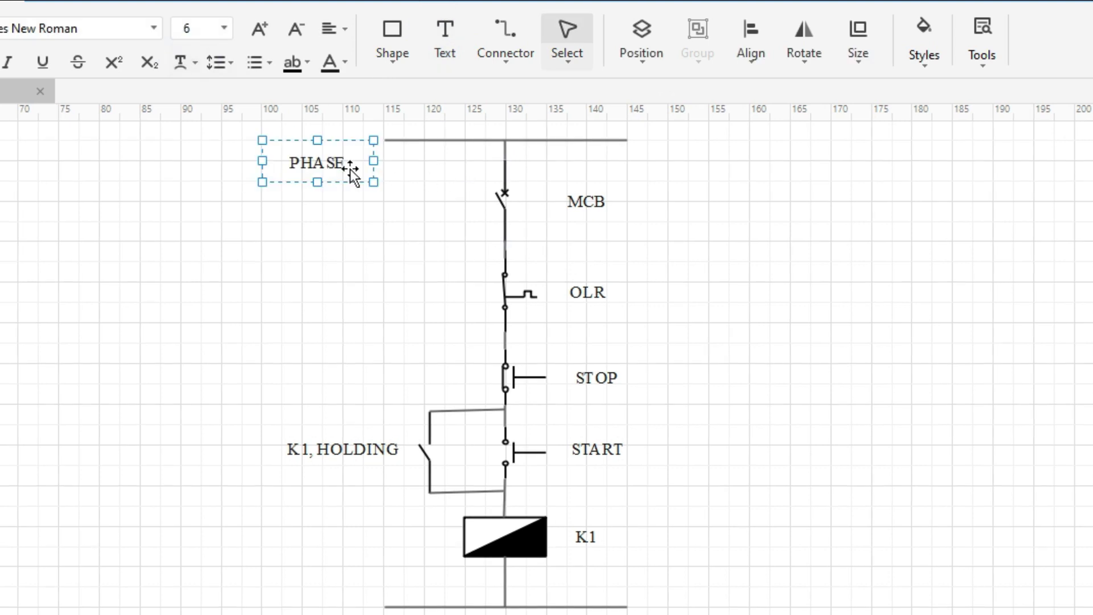
pyautogui.moveTo(347, 163); pyautogui.dragTo(348, 145)
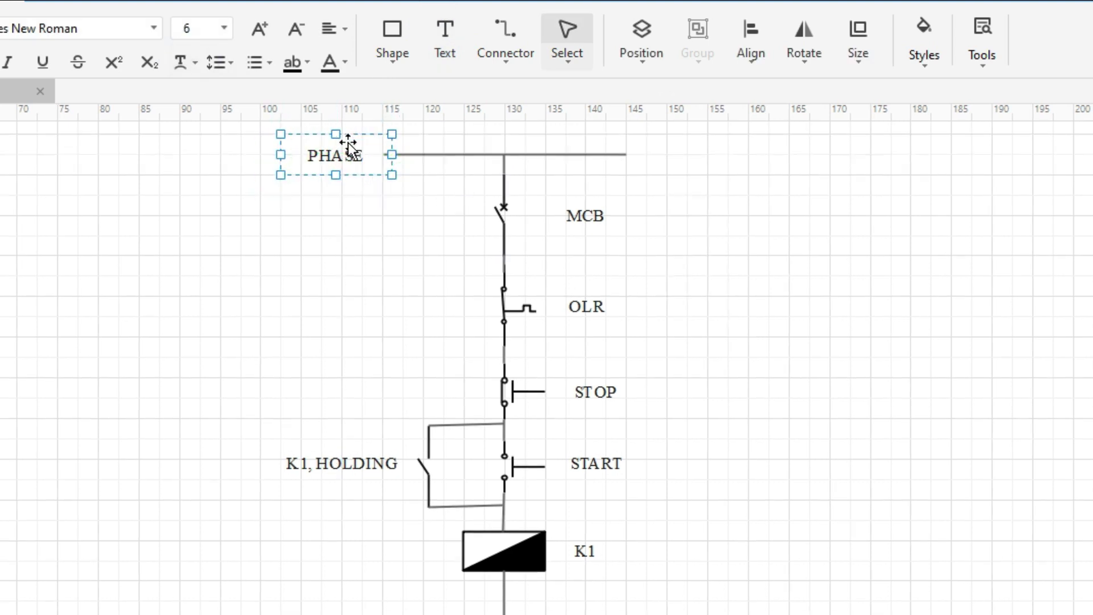
pyautogui.click(842, 292)
# - Add a NEUTRAL label by the bottom supply line
pyautogui.scroll(-2, 842, 292)
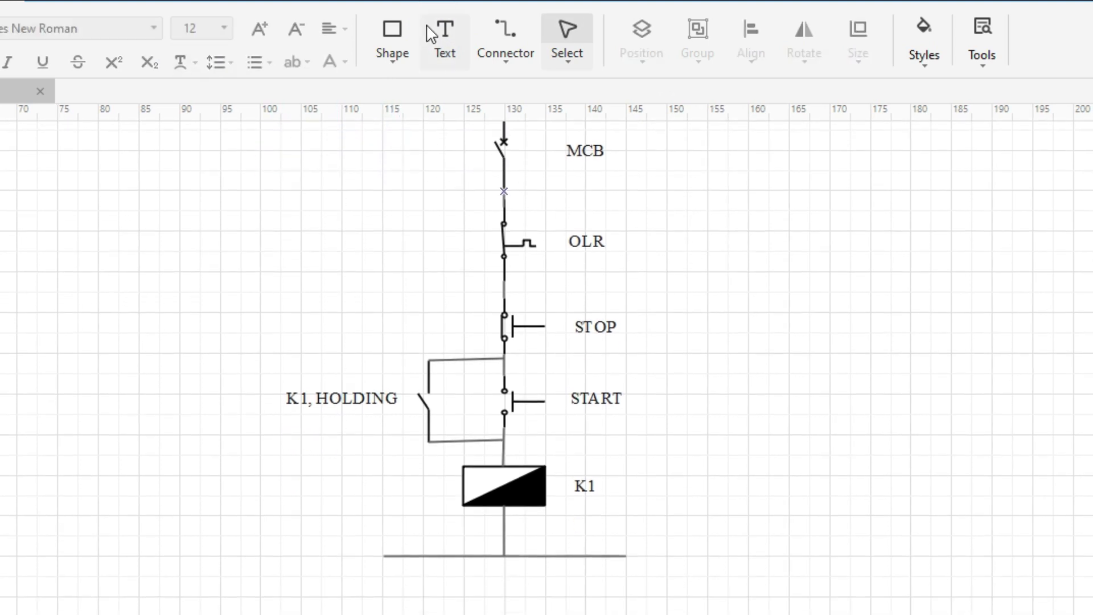
pyautogui.click(445, 34)
pyautogui.click(261, 537)
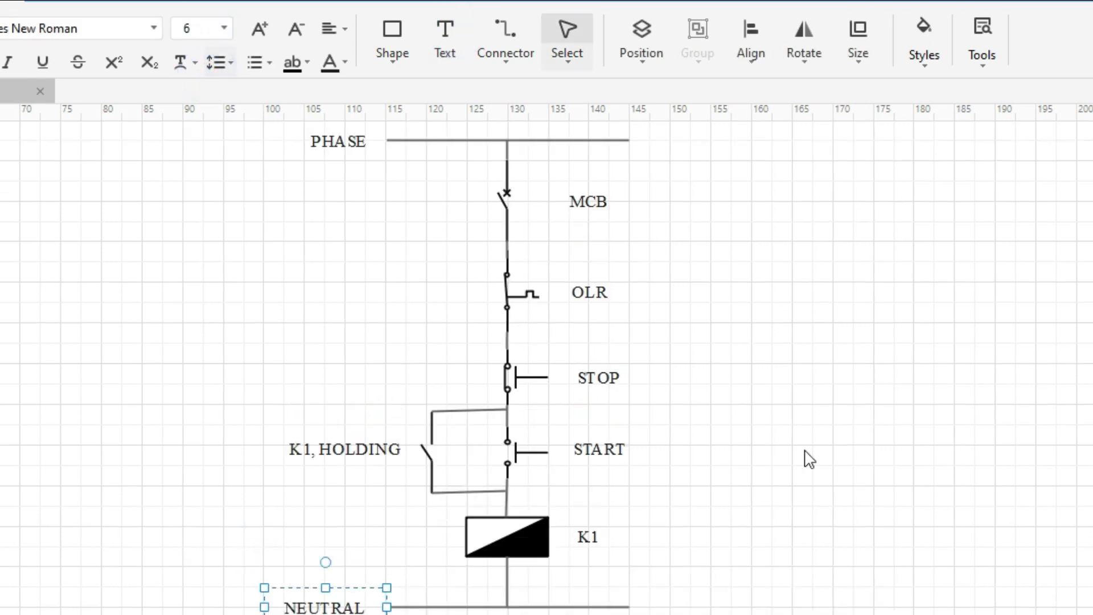
pyautogui.click(978, 406)
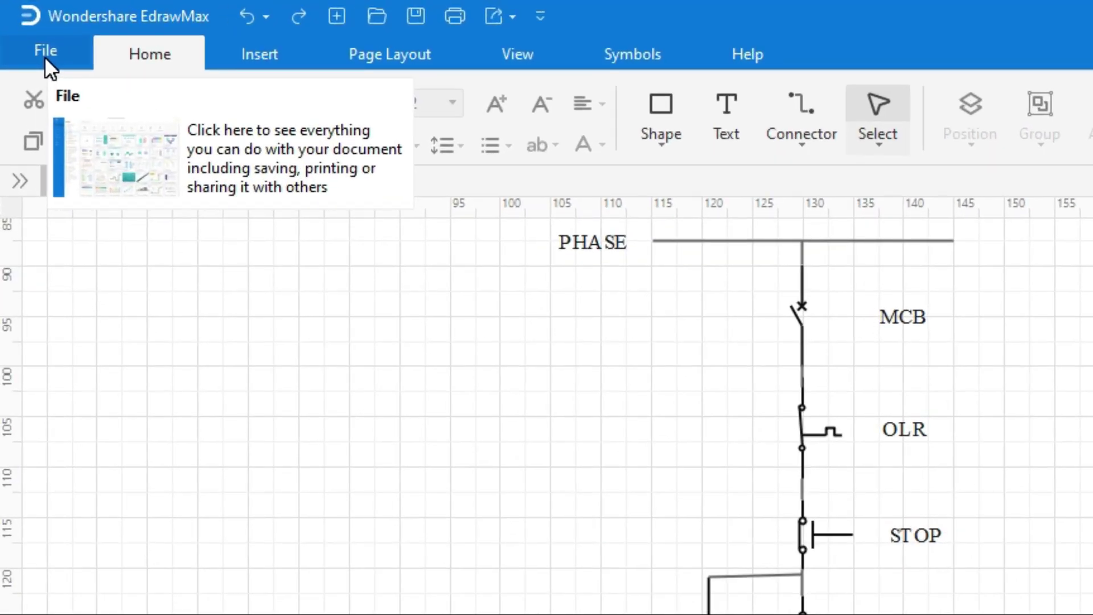
# - Go to File > Export & Send > PDF, PS, EPS and choose Regular PDF
pyautogui.click(46, 57)
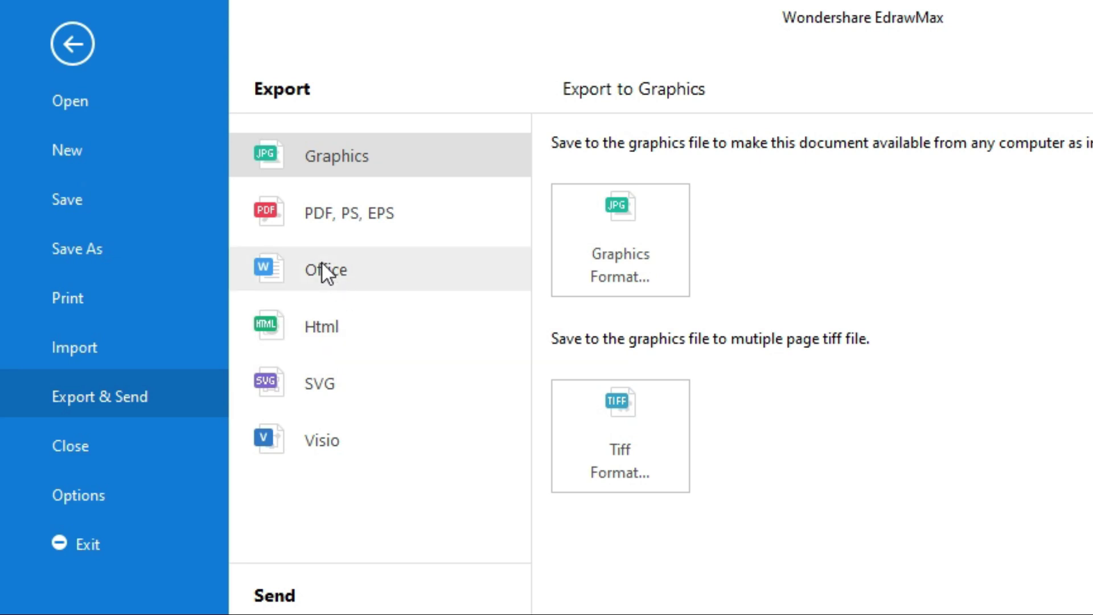
pyautogui.click(378, 220)
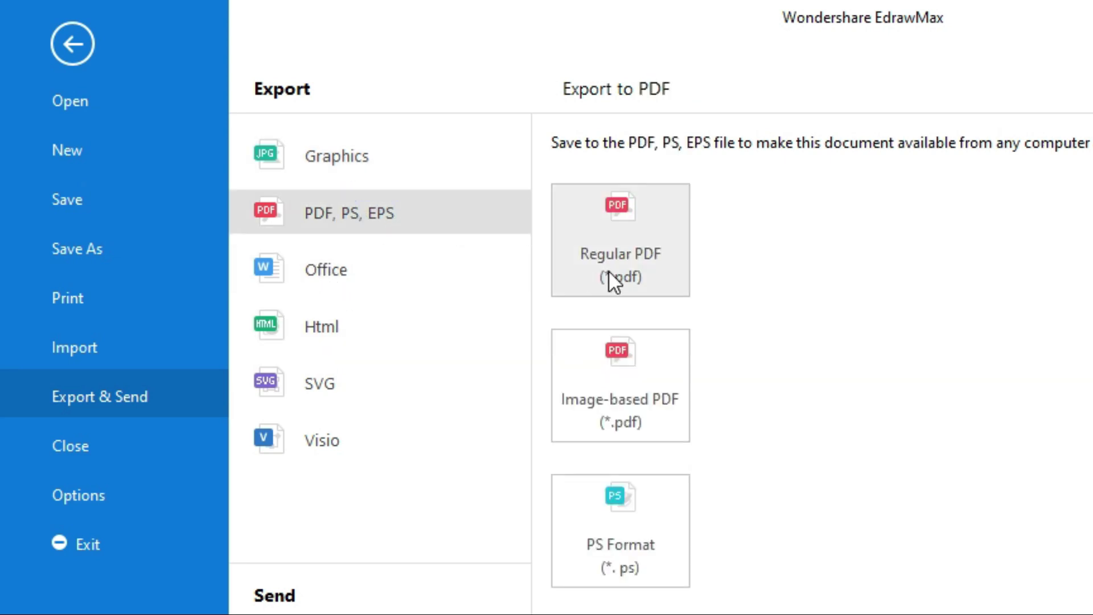
pyautogui.click(621, 251)
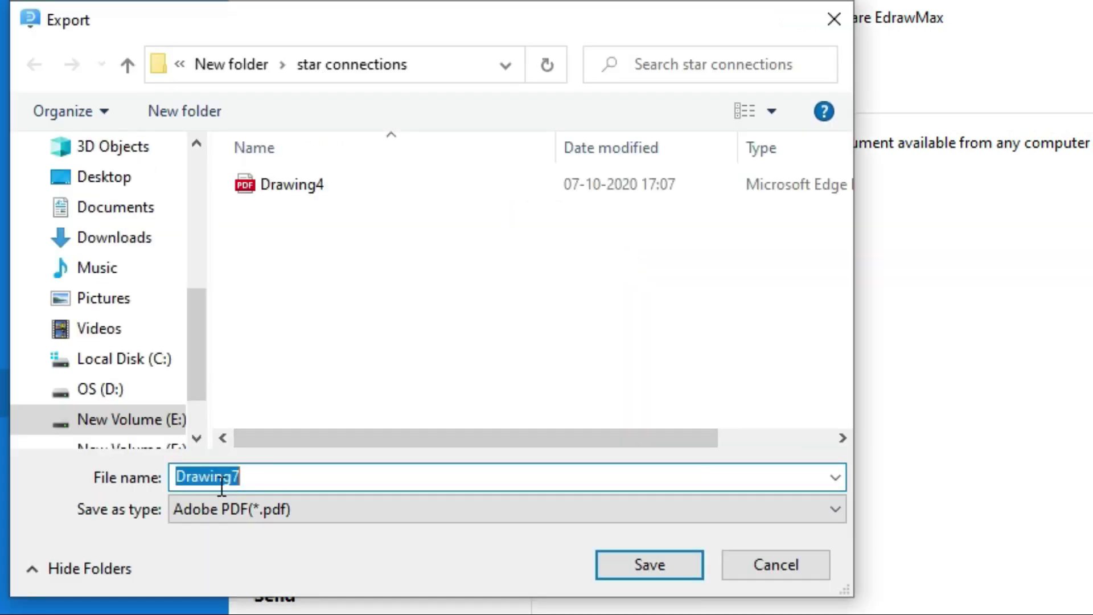